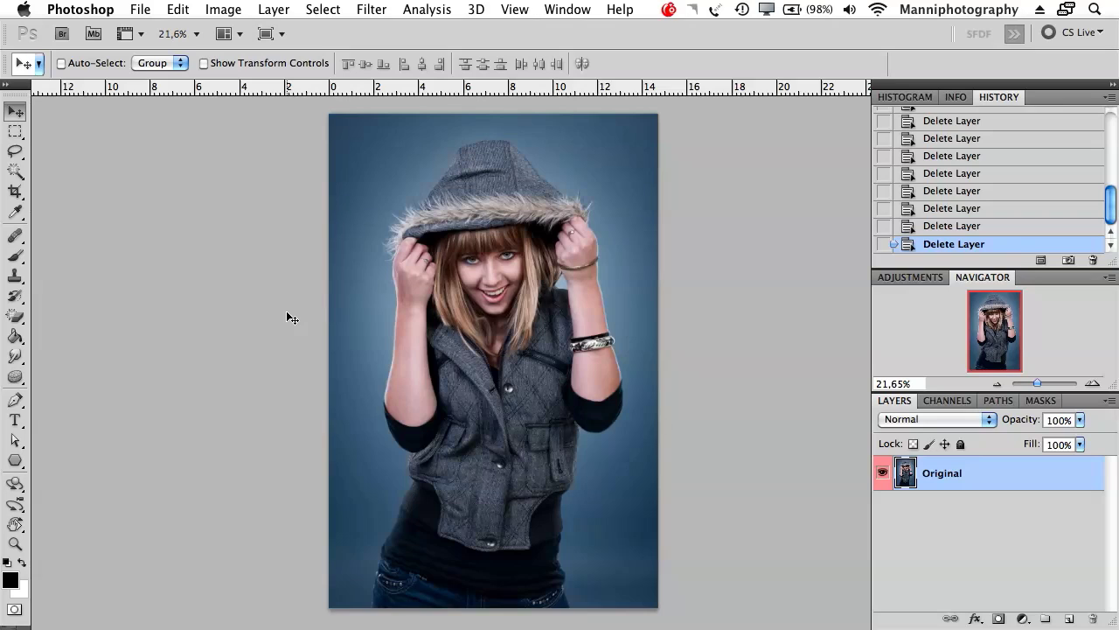
Open the shape tool flyout to see the other shape drawing modes.
{"action": "left_click", "coordinate": [18, 457]}
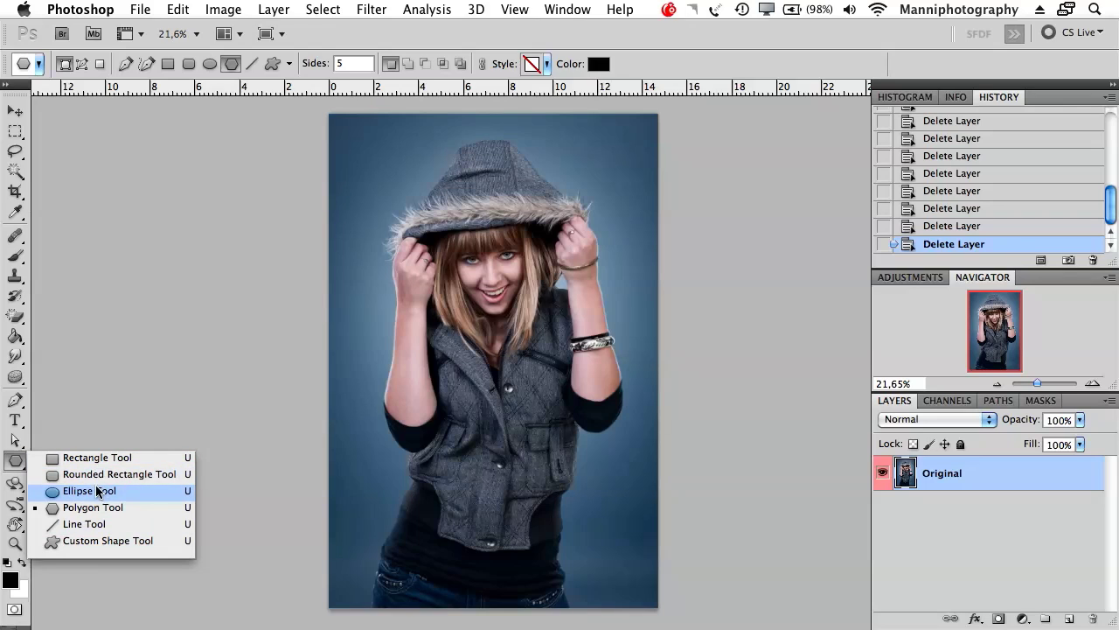
Look through the 3D and rotate-view tool flyouts, then pick the Rectangle Tool.
{"action": "right_click", "coordinate": [39, 459]}
{"action": "left_click", "coordinate": [14, 483]}
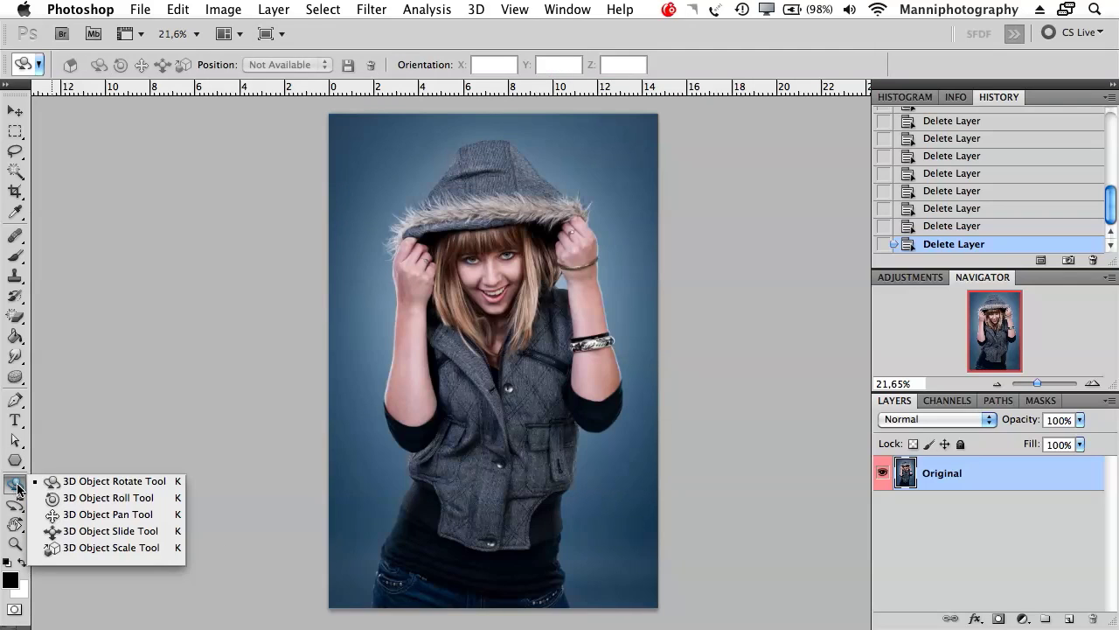
{"action": "left_click", "coordinate": [19, 500]}
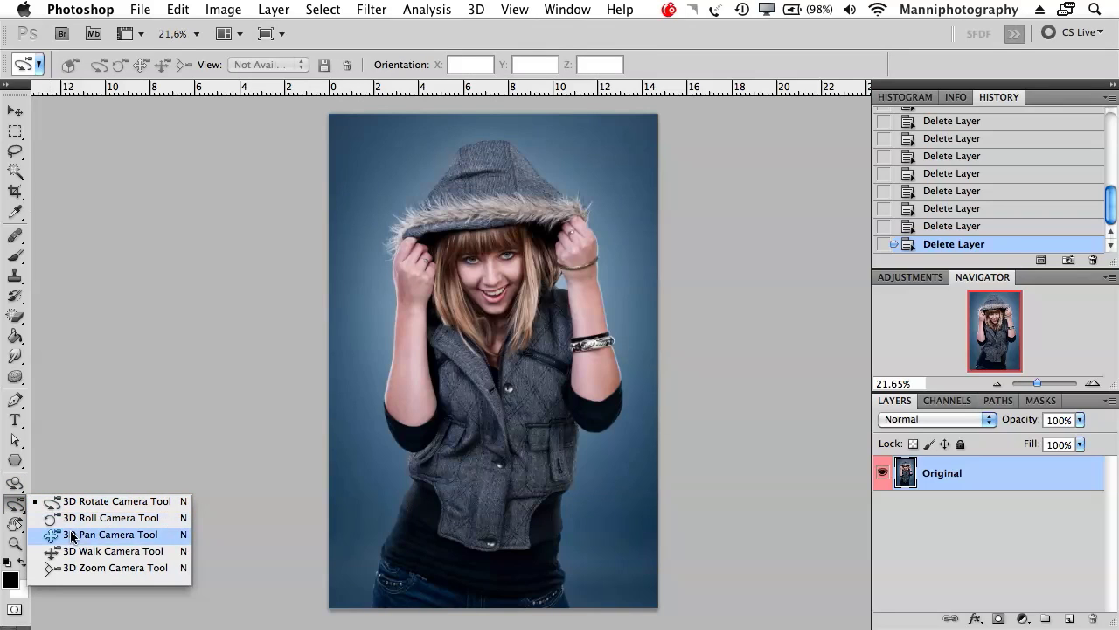
{"action": "left_click", "coordinate": [15, 524]}
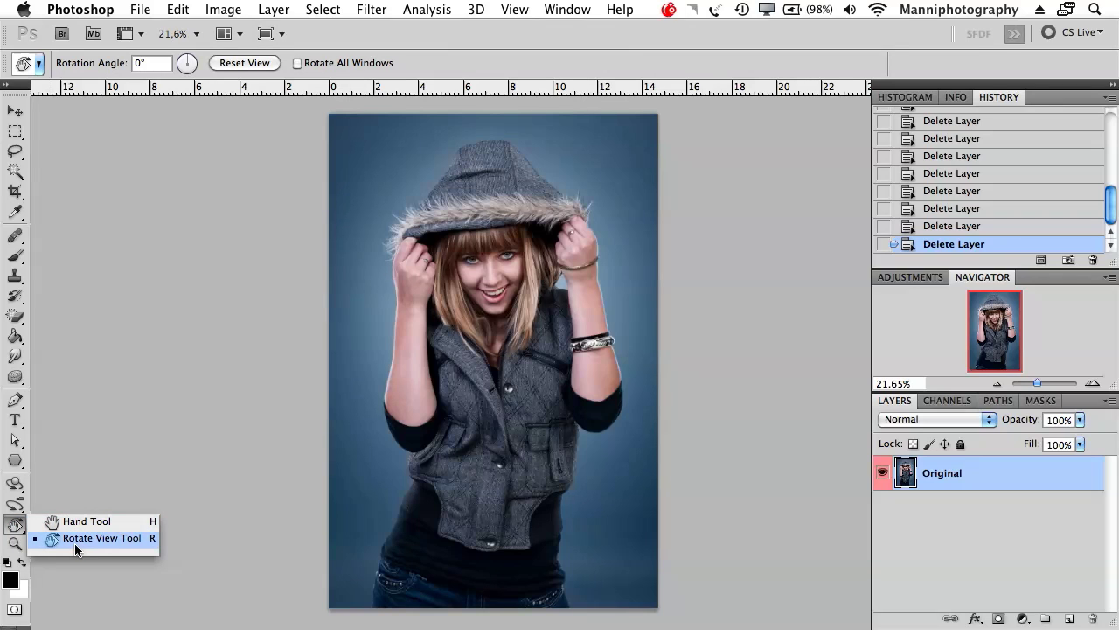
{"action": "left_click", "coordinate": [15, 460]}
{"action": "left_click", "coordinate": [77, 459]}
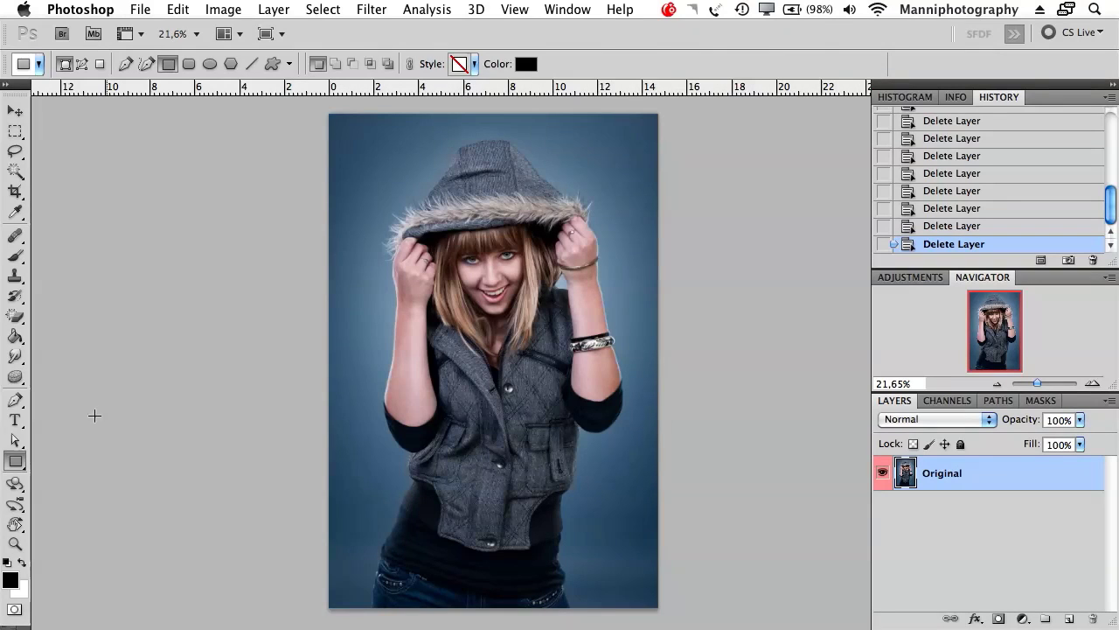
Draw a 10 px-radius rounded rectangle, Shape 1, across the woman's torso.
{"action": "left_click", "coordinate": [11, 469]}
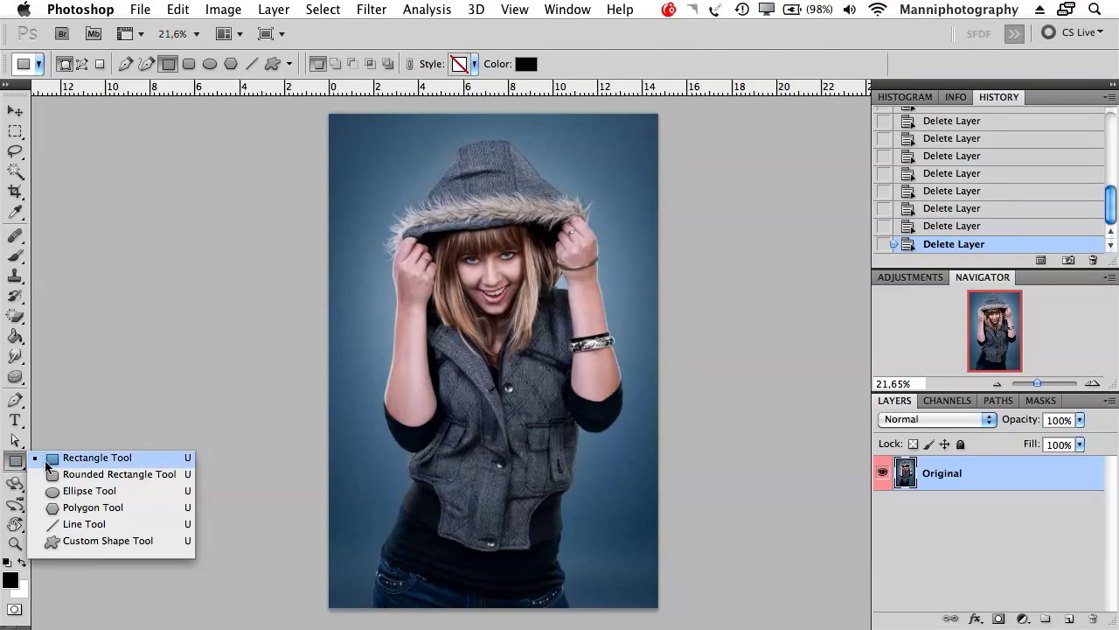
{"action": "left_click", "coordinate": [110, 475]}
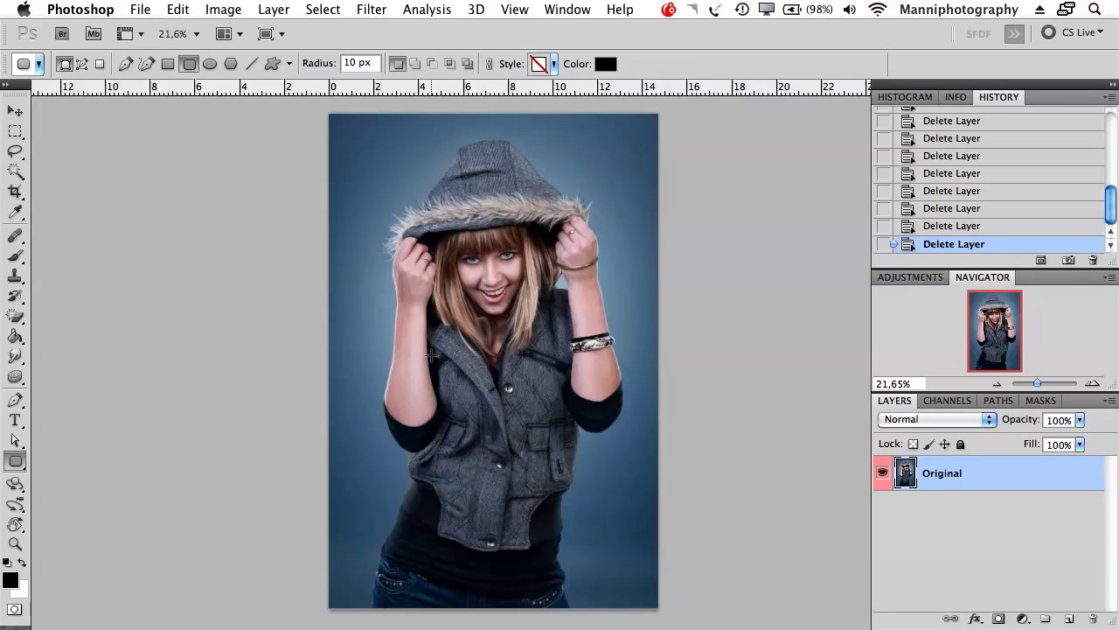
{"action": "left_click_drag", "start_coordinate": [397, 418], "coordinate": [640, 454]}
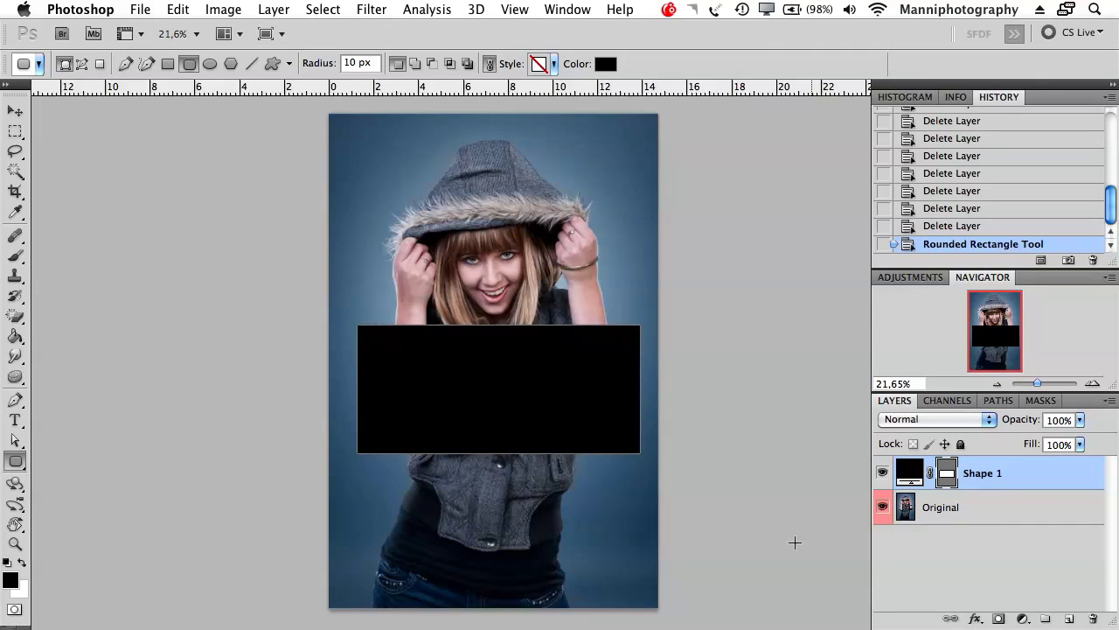
Change Shape 1's fill colour from black to red.
{"action": "double_click", "coordinate": [907, 476]}
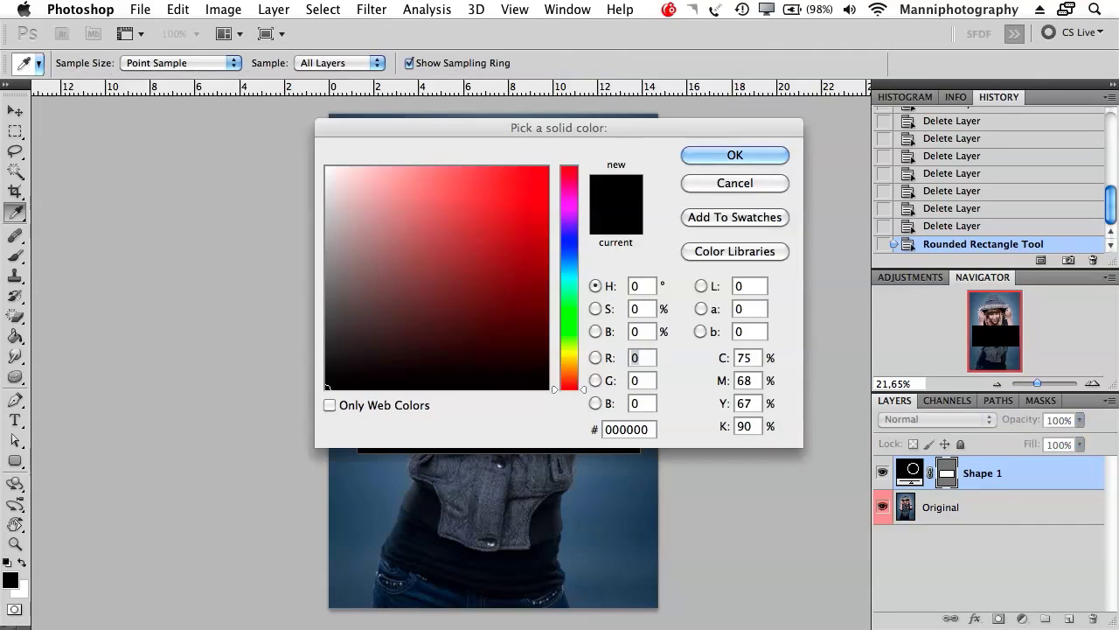
{"action": "left_click", "coordinate": [510, 229]}
{"action": "left_click", "coordinate": [691, 157]}
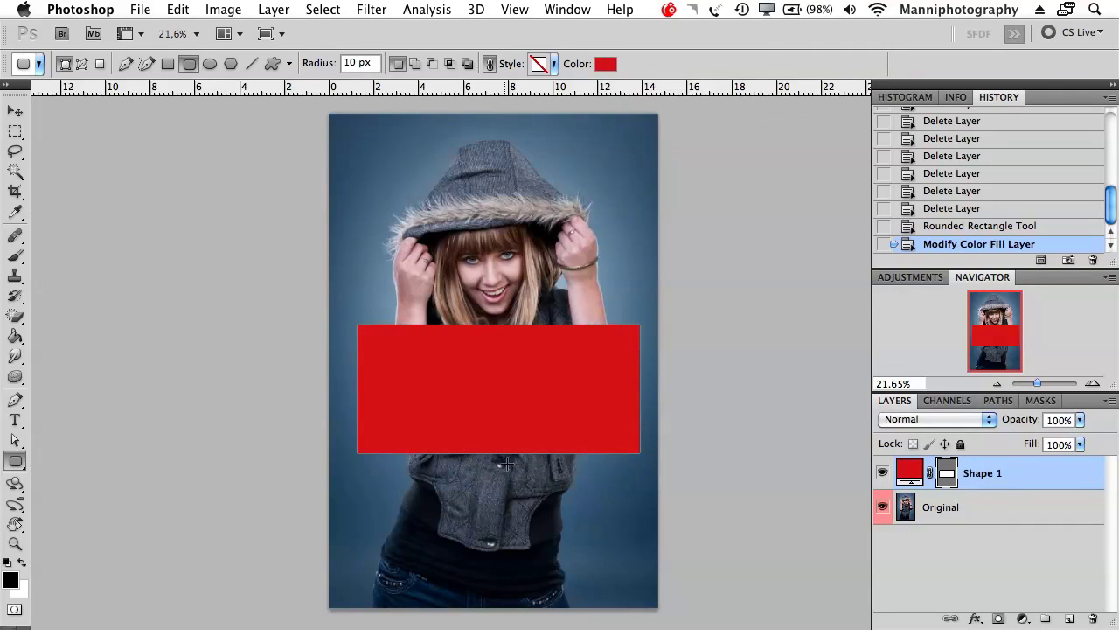
Close the shape style presets without applying one and set up red ellipse drawing.
{"action": "left_click", "coordinate": [553, 64]}
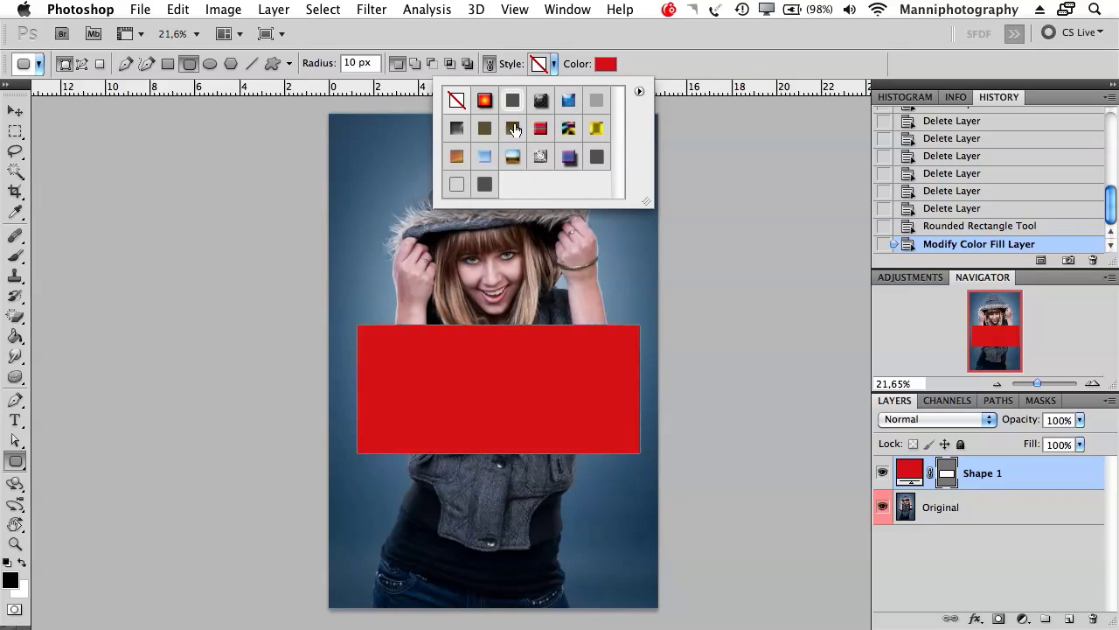
{"action": "left_click", "coordinate": [490, 64]}
{"action": "left_click", "coordinate": [490, 63]}
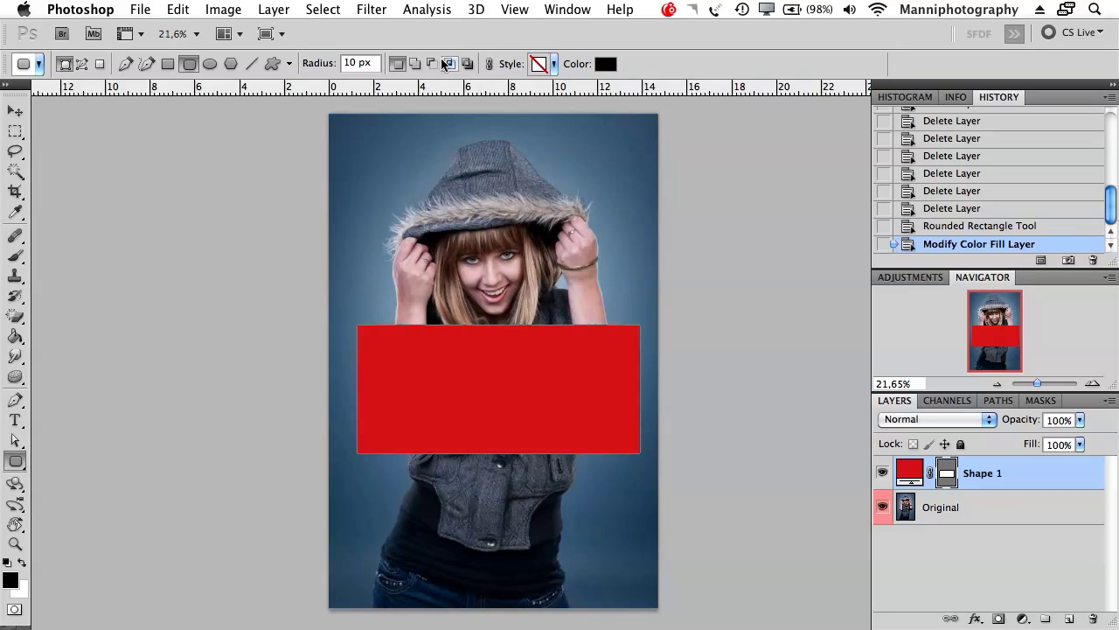
{"action": "left_click", "coordinate": [490, 64]}
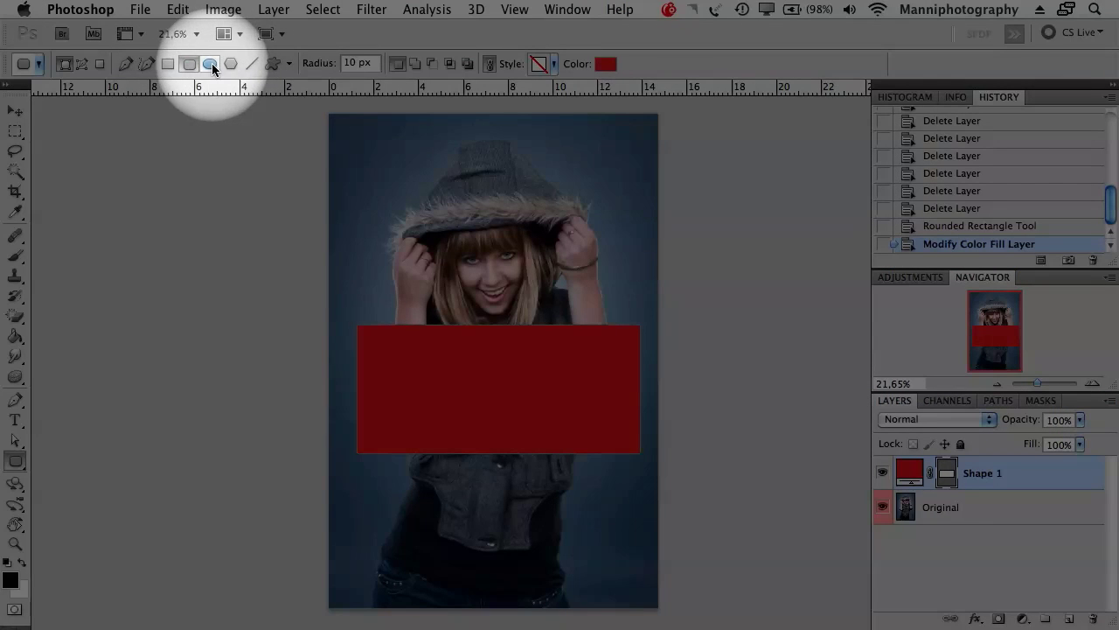
{"action": "left_click", "coordinate": [210, 65]}
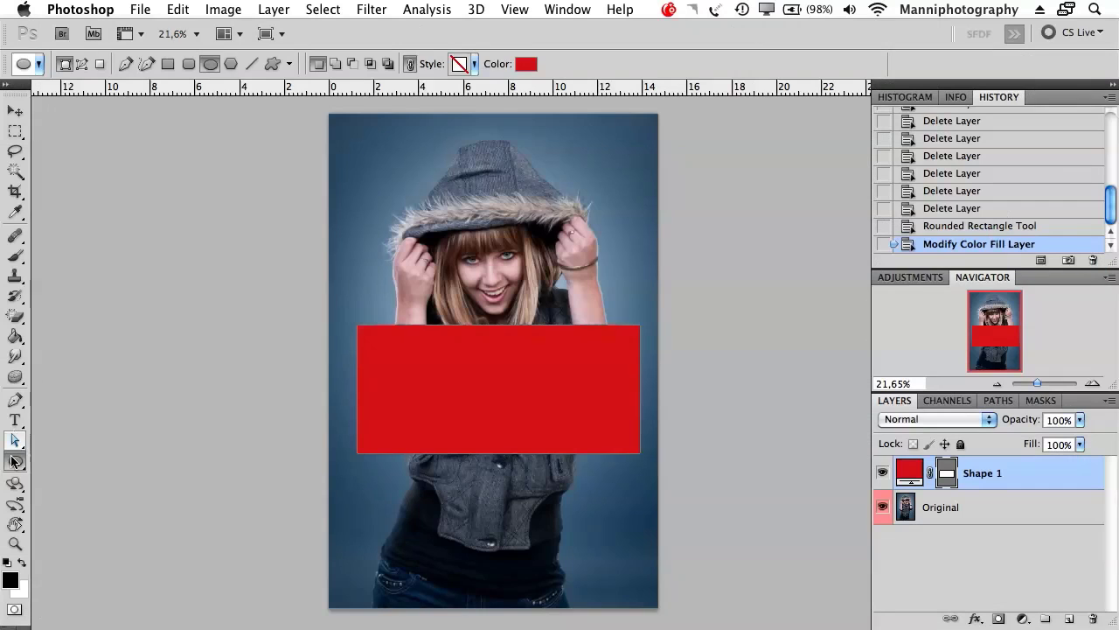
{"action": "left_click", "coordinate": [15, 461]}
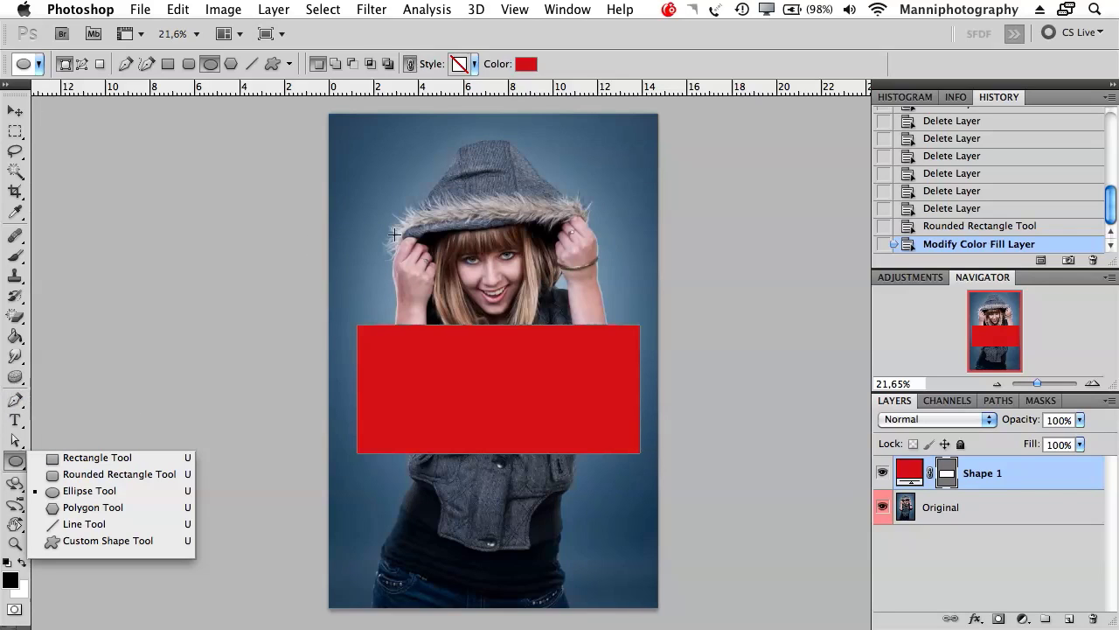
Draw a red ellipse, Shape 2, over the woman's face, then pick the Pen Tool.
{"action": "left_click", "coordinate": [89, 491]}
{"action": "left_click_drag", "start_coordinate": [472, 308], "coordinate": [567, 351]}
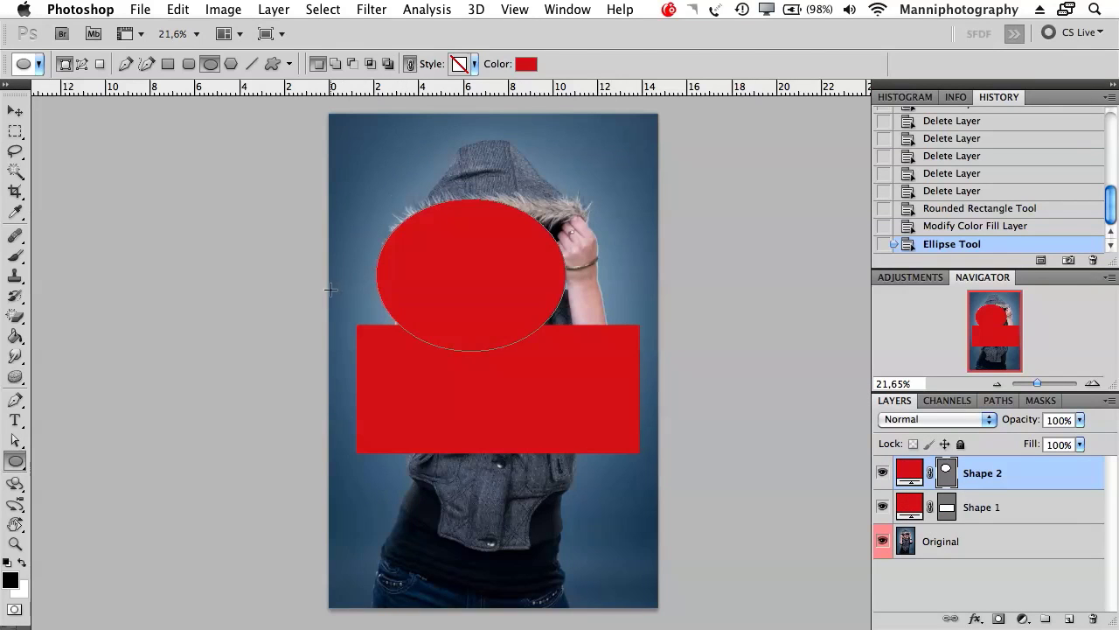
{"action": "left_click_drag", "start_coordinate": [14, 400], "coordinate": [48, 404]}
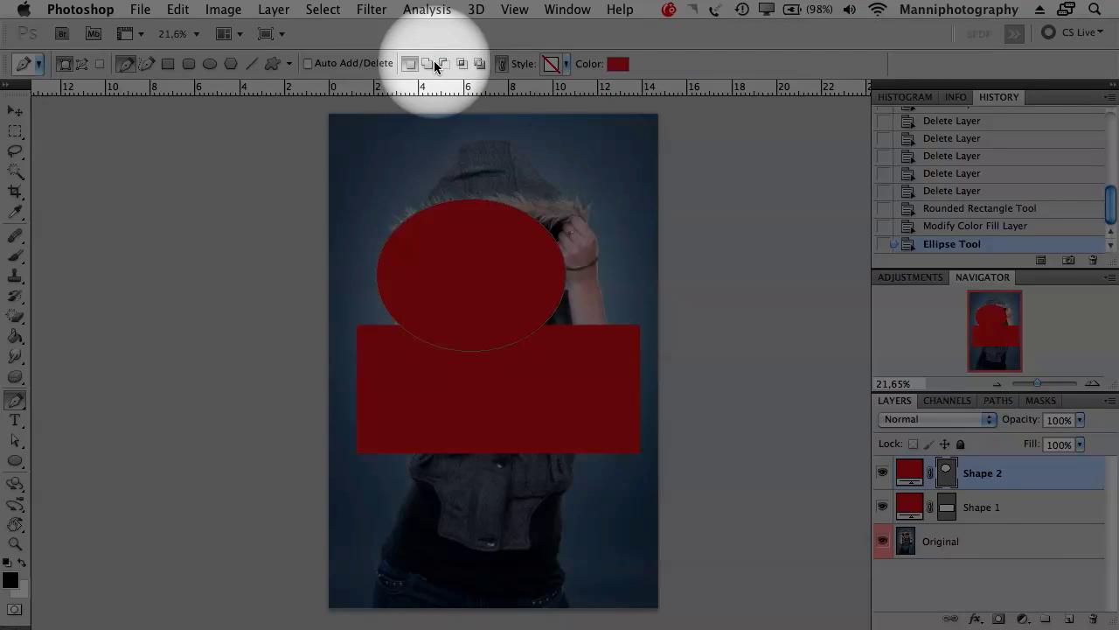
Add a closed pen-drawn freeform shape over the hood to Shape 2.
{"action": "left_click", "coordinate": [428, 65]}
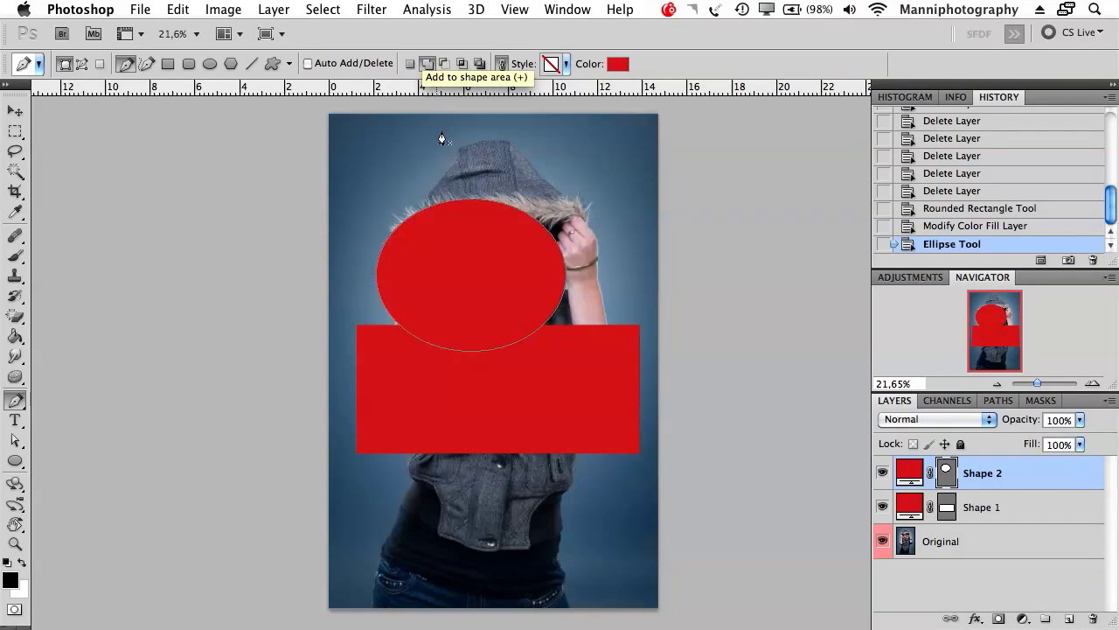
{"action": "left_click", "coordinate": [419, 233]}
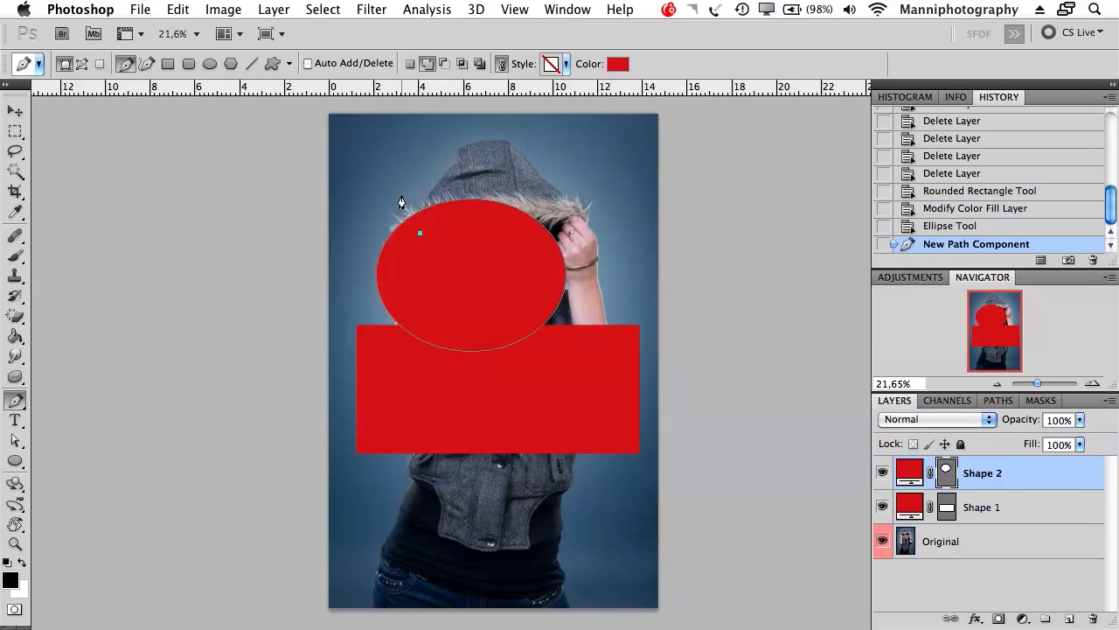
{"action": "left_click", "coordinate": [402, 194]}
{"action": "left_click", "coordinate": [386, 166]}
{"action": "left_click", "coordinate": [450, 150]}
{"action": "left_click", "coordinate": [518, 132]}
{"action": "left_click", "coordinate": [565, 172]}
{"action": "left_click", "coordinate": [568, 199]}
{"action": "left_click", "coordinate": [552, 238]}
{"action": "left_click", "coordinate": [537, 256]}
{"action": "left_click", "coordinate": [505, 261]}
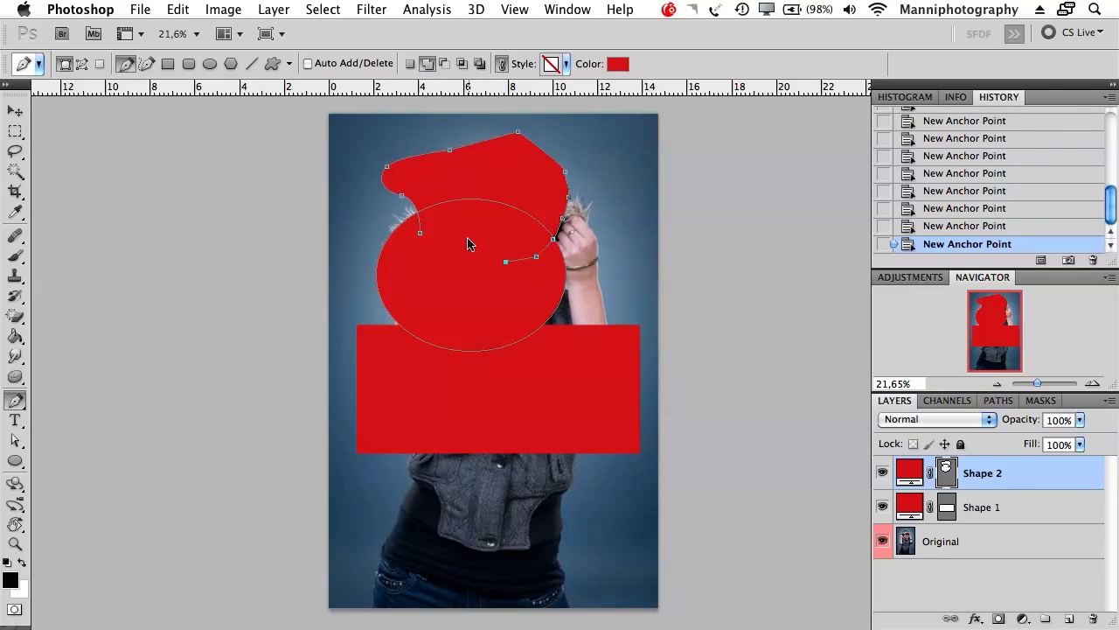
{"action": "left_click", "coordinate": [419, 234]}
Rasterize Shape 2 and hide the red rectangle layer Shape 1.
{"action": "right_click", "coordinate": [1009, 473]}
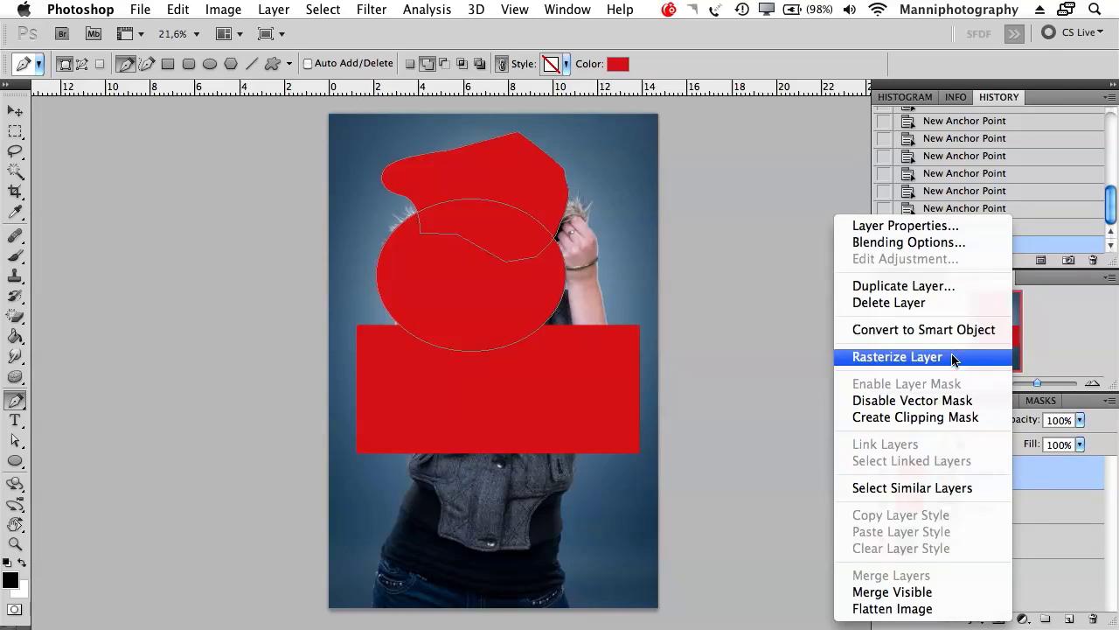
{"action": "left_click", "coordinate": [909, 357]}
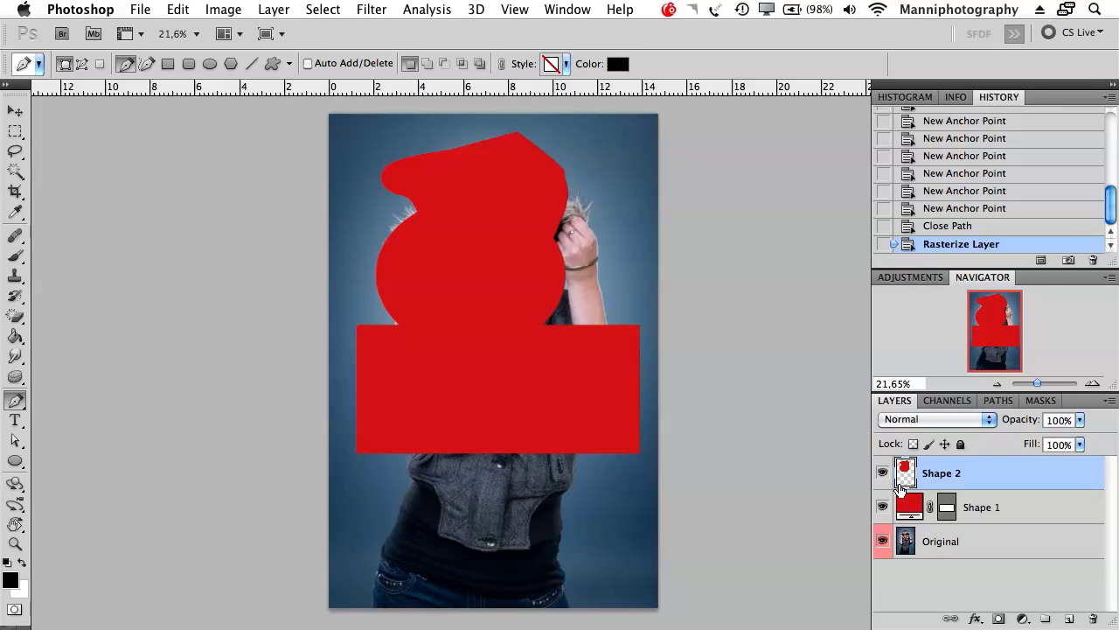
{"action": "left_click", "coordinate": [883, 508]}
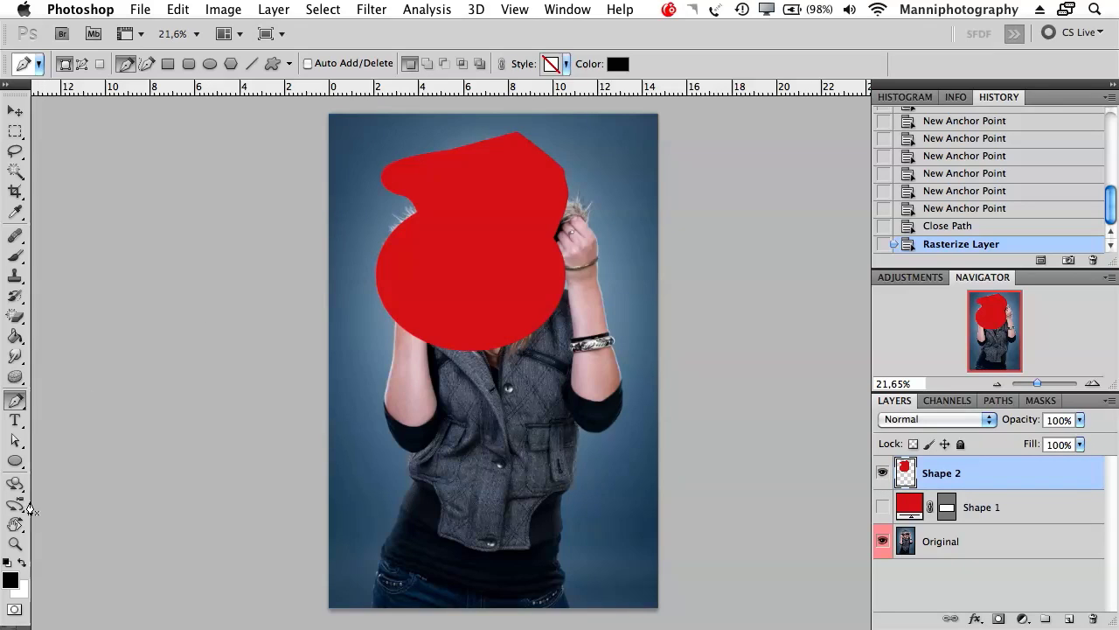
{"action": "left_click", "coordinate": [12, 527]}
{"action": "left_click", "coordinate": [92, 521]}
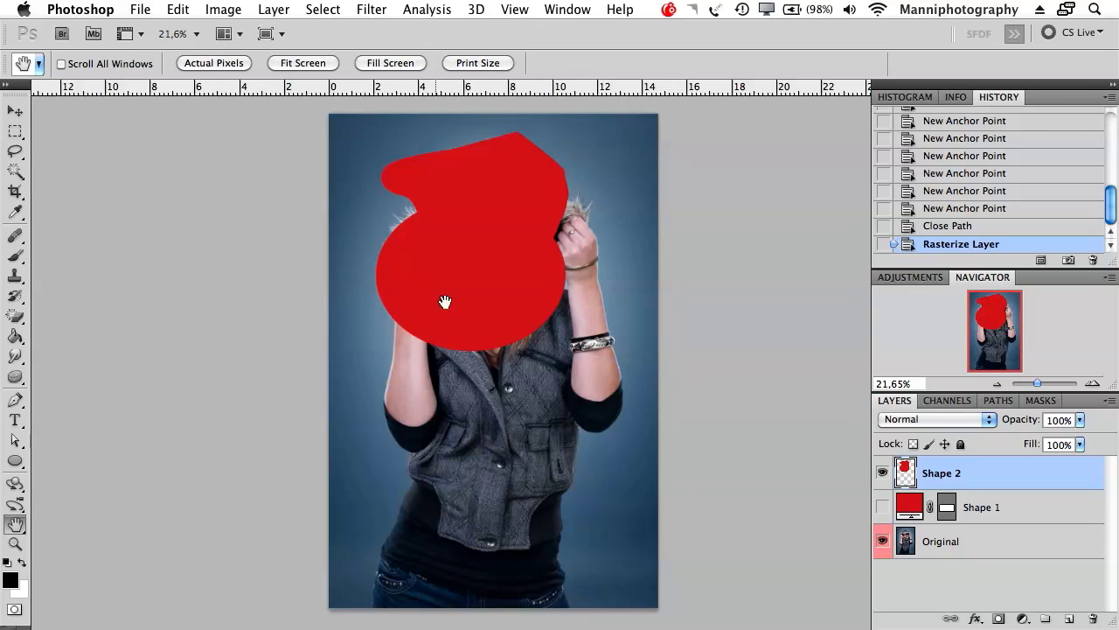
Pan the photo slightly and rotate the canvas view so the photo appears tilted.
{"action": "left_click_drag", "start_coordinate": [445, 302], "coordinate": [469, 321]}
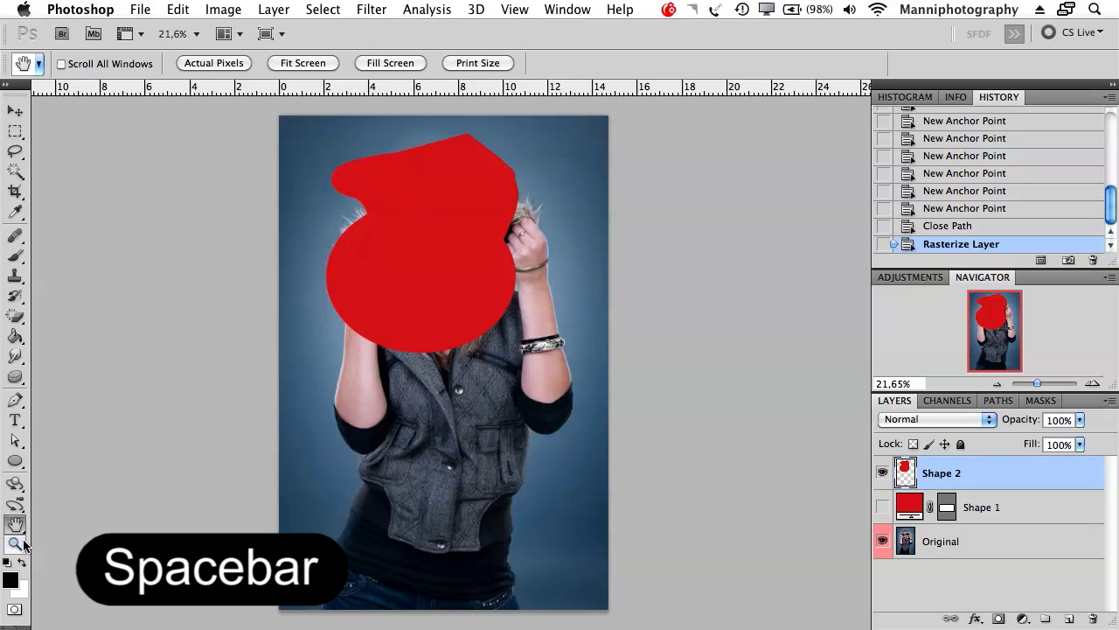
{"action": "left_click_drag", "start_coordinate": [14, 524], "coordinate": [91, 542]}
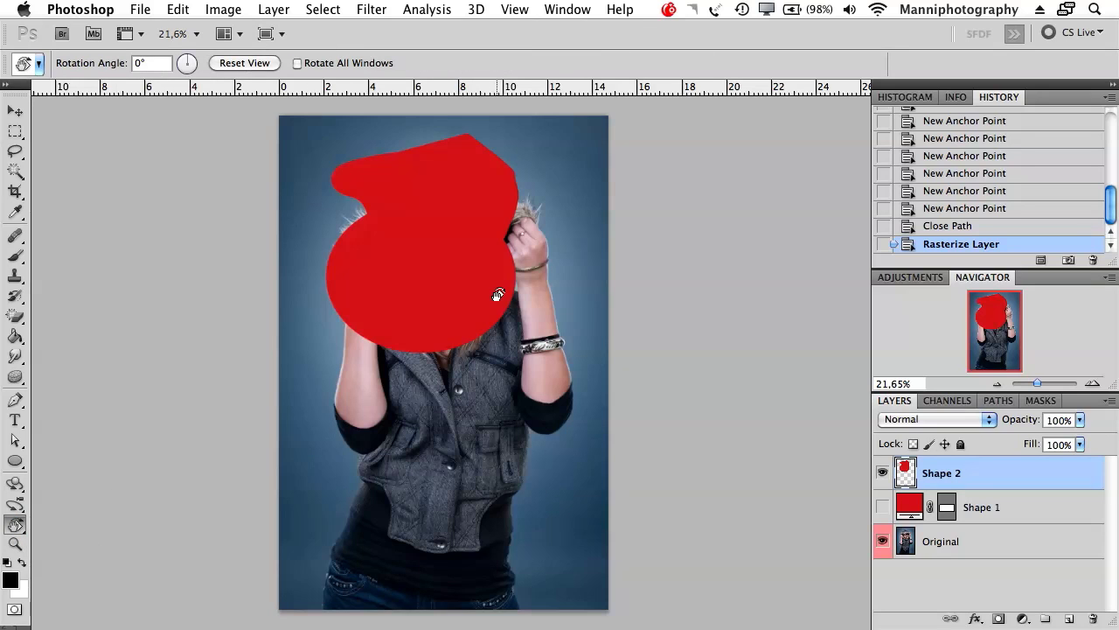
{"action": "mouse_move", "coordinate": [515, 281]}
{"action": "left_mouse_down"}
{"action": "mouse_move", "coordinate": [495, 392]}
{"action": "mouse_move", "coordinate": [467, 429]}
{"action": "mouse_move", "coordinate": [412, 331]}
{"action": "mouse_move", "coordinate": [435, 265]}
{"action": "mouse_move", "coordinate": [517, 290]}
{"action": "mouse_move", "coordinate": [510, 277]}
{"action": "left_mouse_up"}
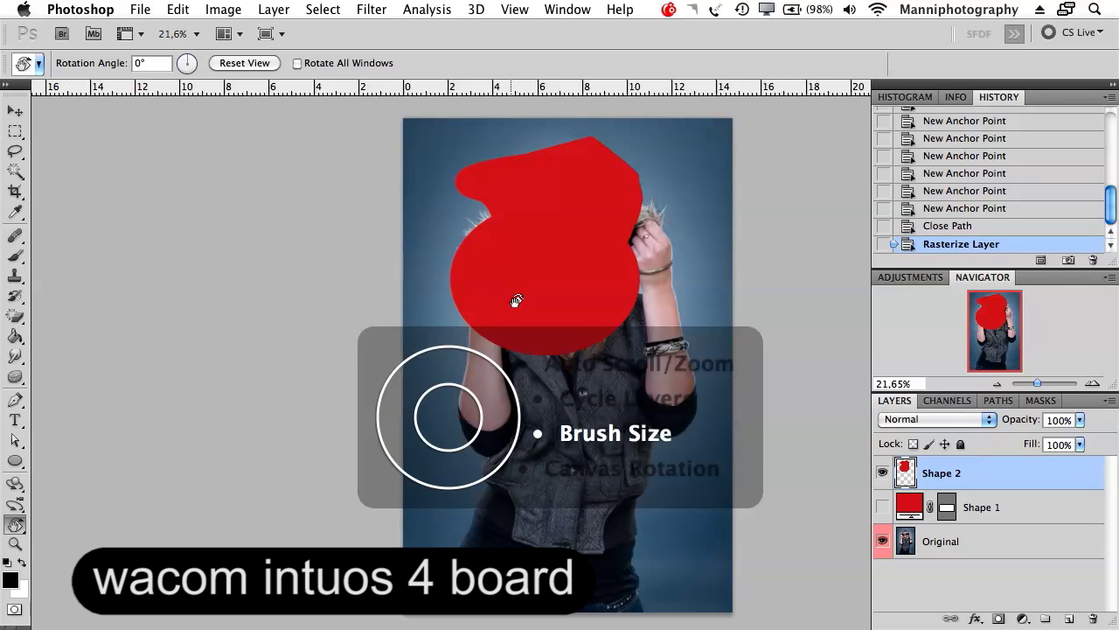
{"action": "scroll", "coordinate": [586, 472], "scroll_direction": "down", "scroll_amount": 2}
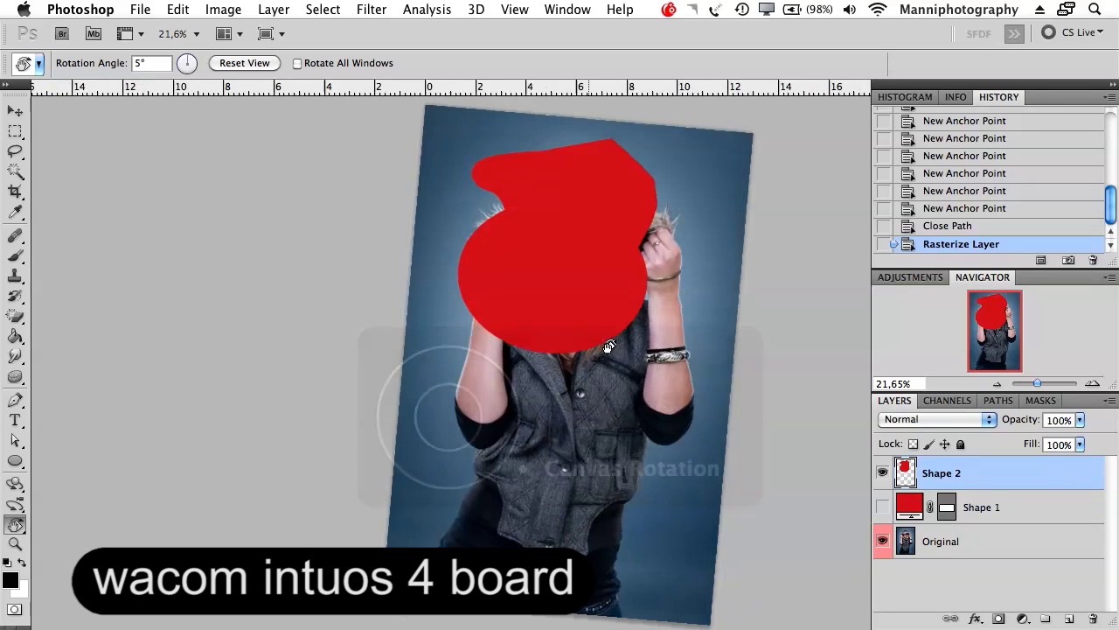
{"action": "scroll", "coordinate": [609, 348], "scroll_direction": "down", "scroll_amount": 4}
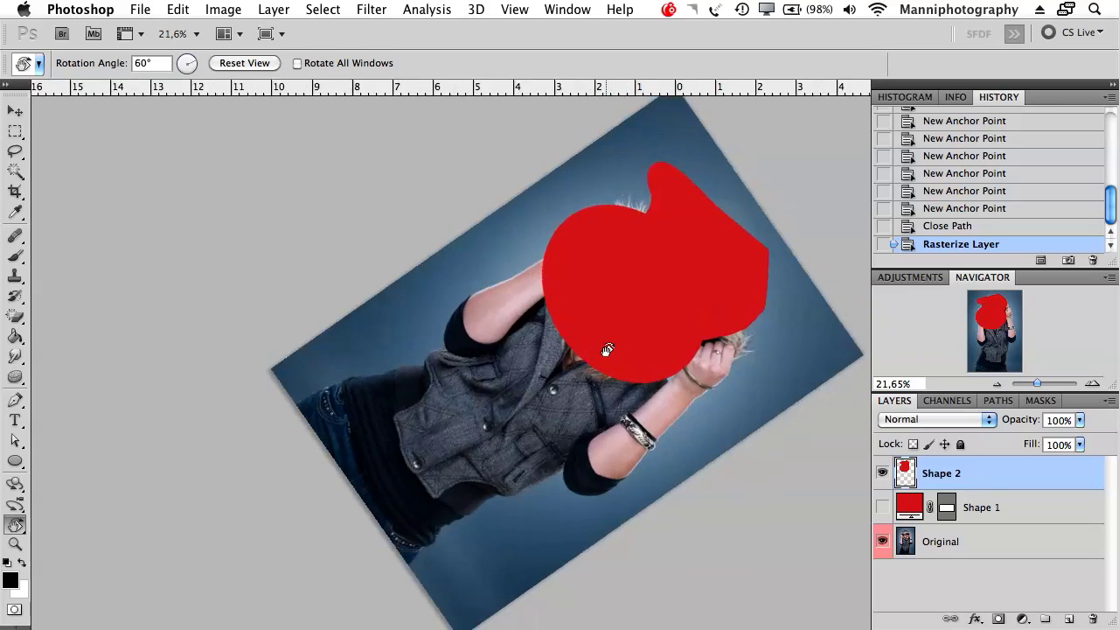
{"action": "scroll", "coordinate": [608, 348], "scroll_direction": "up", "scroll_amount": 3}
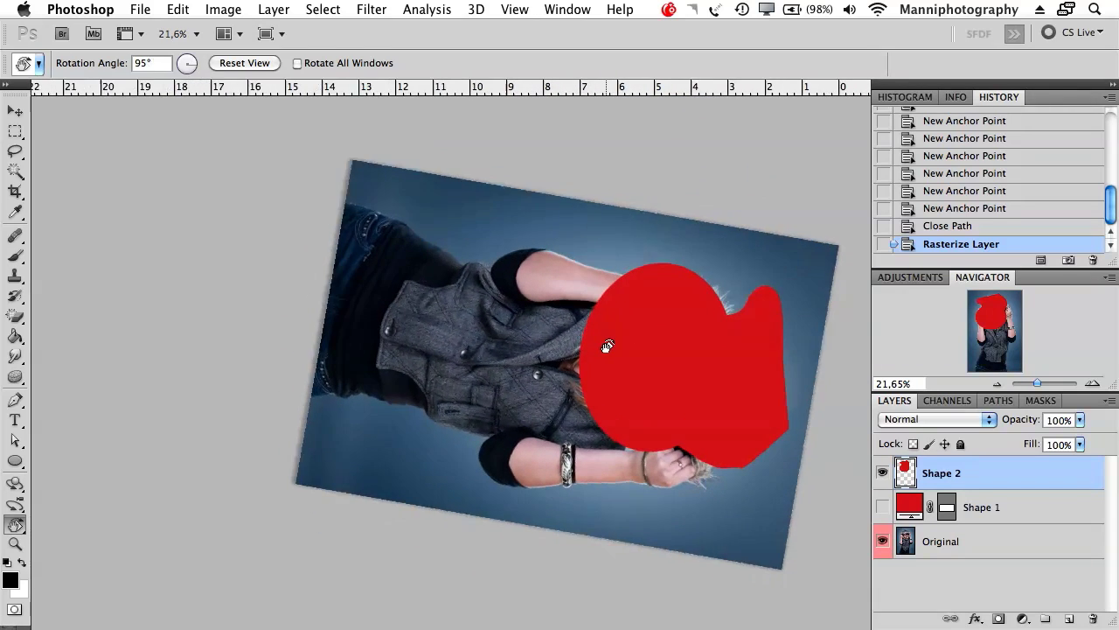
{"action": "scroll", "coordinate": [607, 343], "scroll_direction": "up", "scroll_amount": 6}
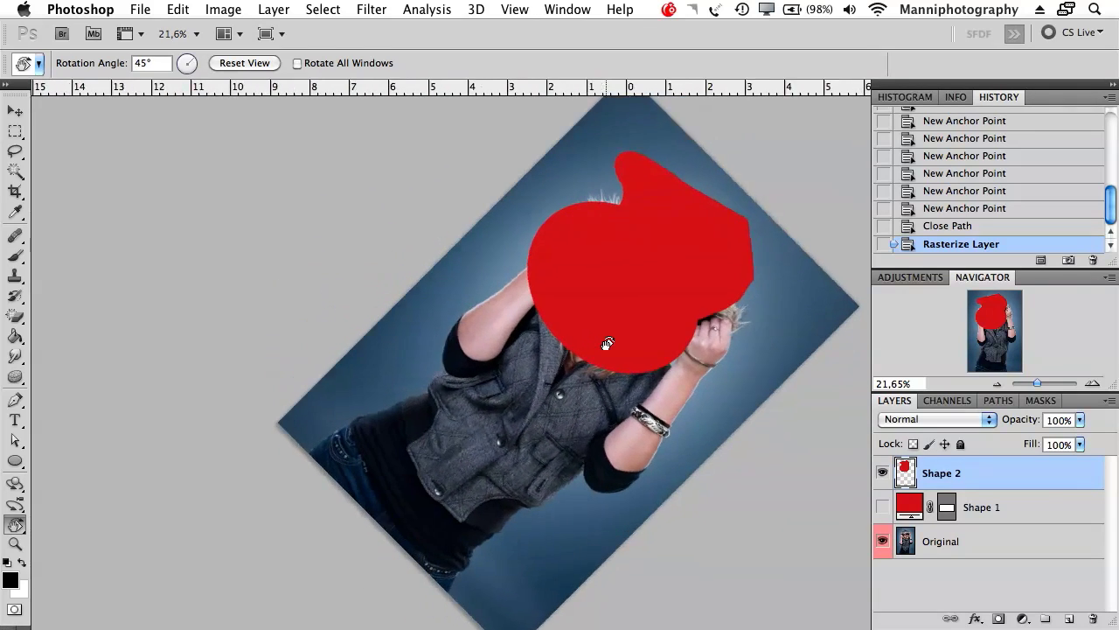
{"action": "scroll", "coordinate": [598, 348], "scroll_direction": "up", "scroll_amount": 6}
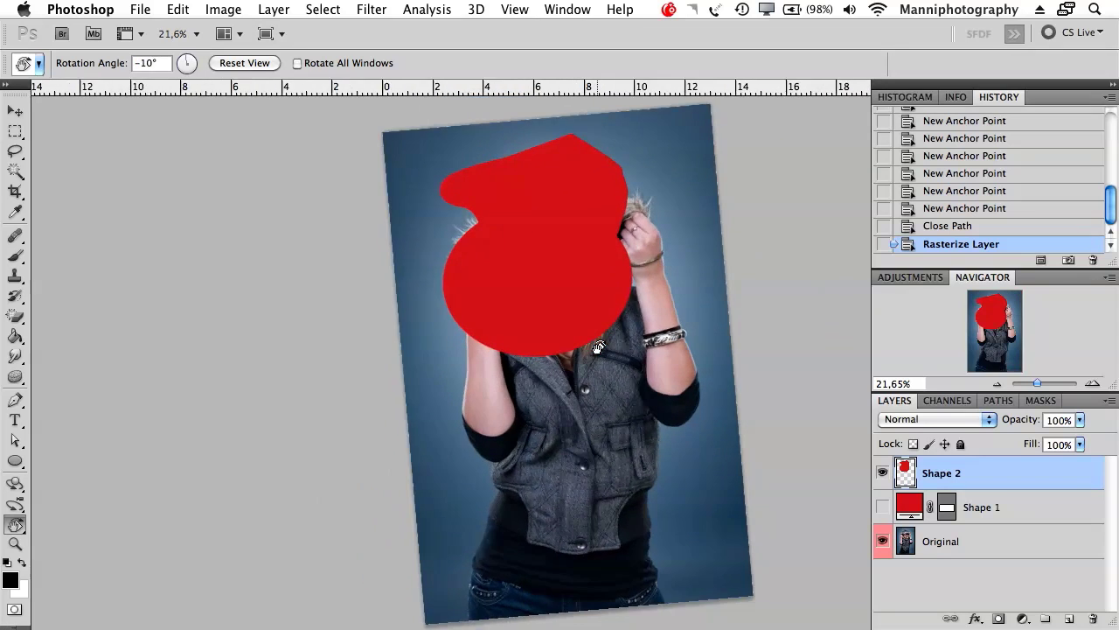
{"action": "left_click", "coordinate": [15, 543]}
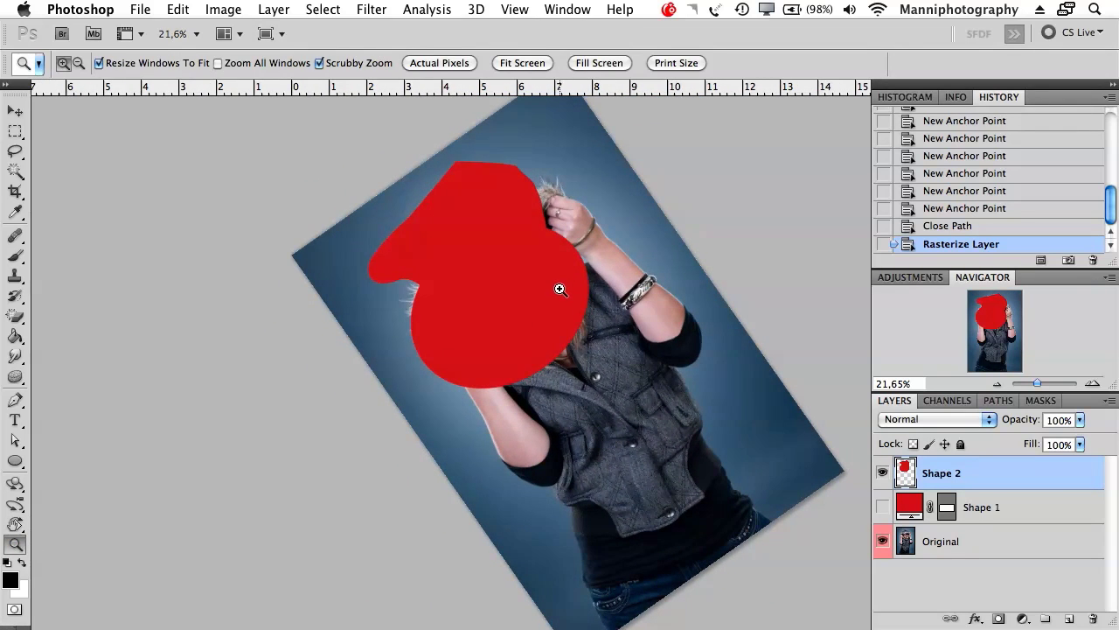
Return the view upright and hide the Shape 2 layer.
{"action": "scroll", "coordinate": [560, 290], "scroll_direction": "down", "scroll_amount": 3}
{"action": "scroll", "coordinate": [559, 291], "scroll_direction": "down", "scroll_amount": 5}
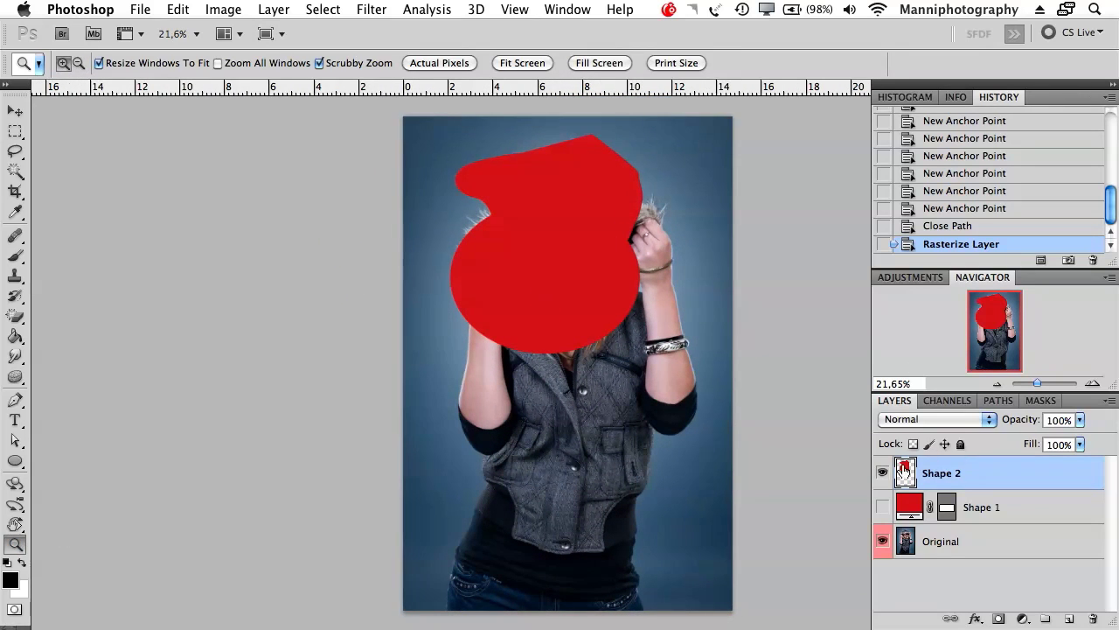
{"action": "left_click", "coordinate": [882, 472]}
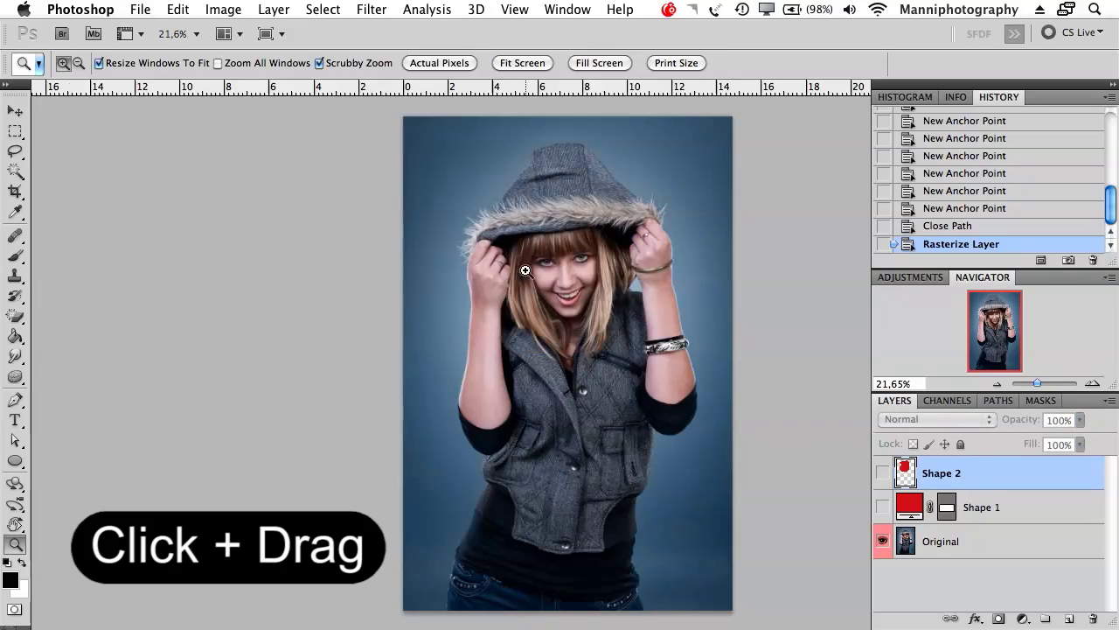
Zoom in closely on the model's face, then back out to the whole photo.
{"action": "left_click_drag", "start_coordinate": [525, 250], "coordinate": [510, 332]}
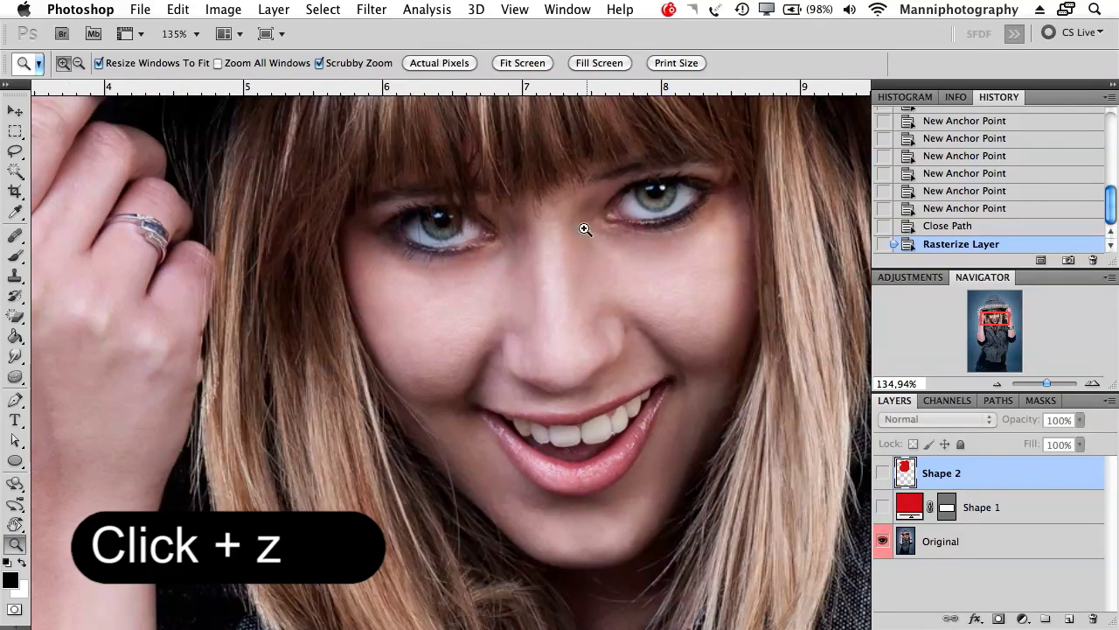
{"action": "left_click_drag", "start_coordinate": [585, 229], "coordinate": [501, 267]}
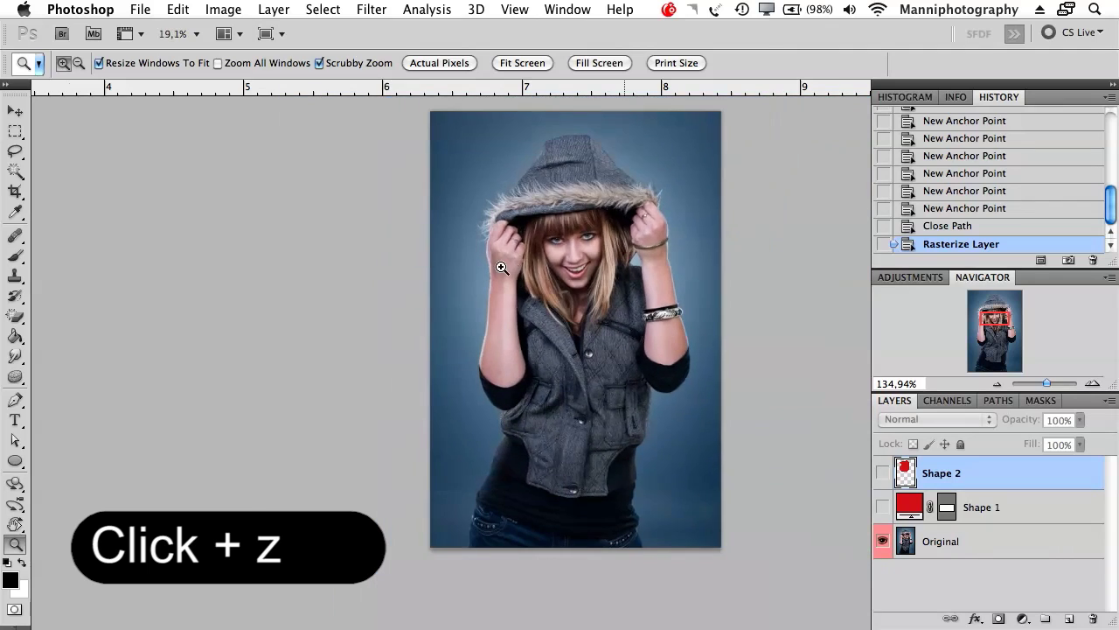
{"action": "left_click_drag", "start_coordinate": [648, 260], "coordinate": [539, 272]}
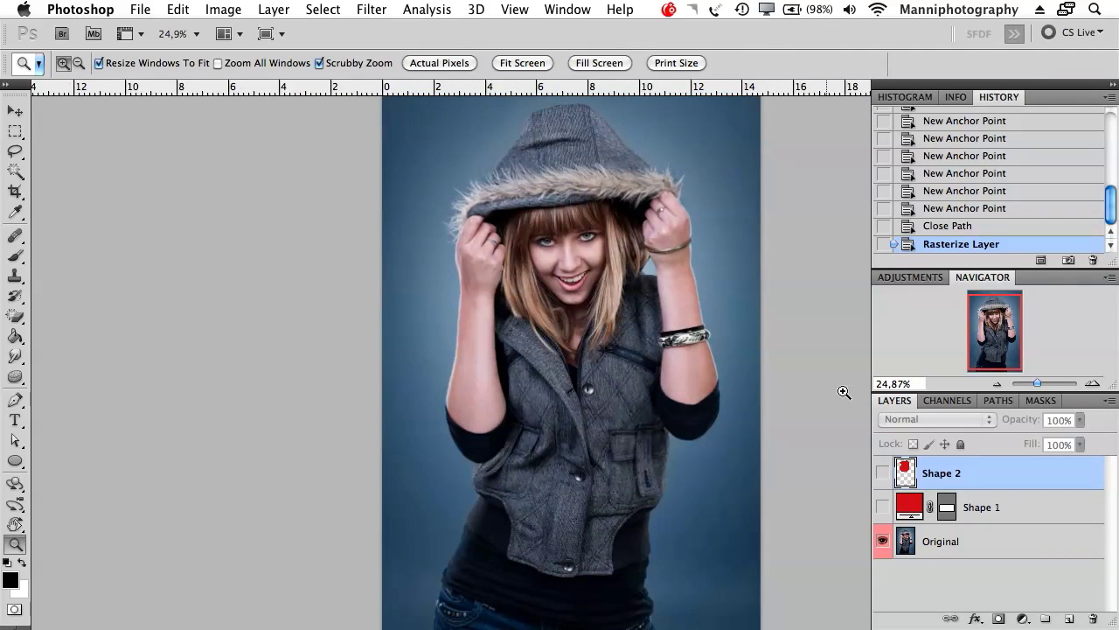